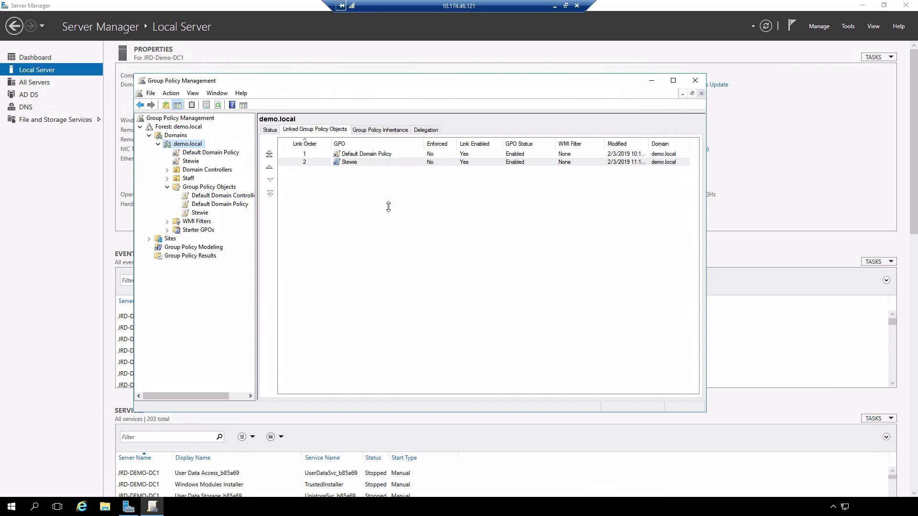
Create a new GPO named Kitty linked to the demo.local domain.
right_click(185, 145)
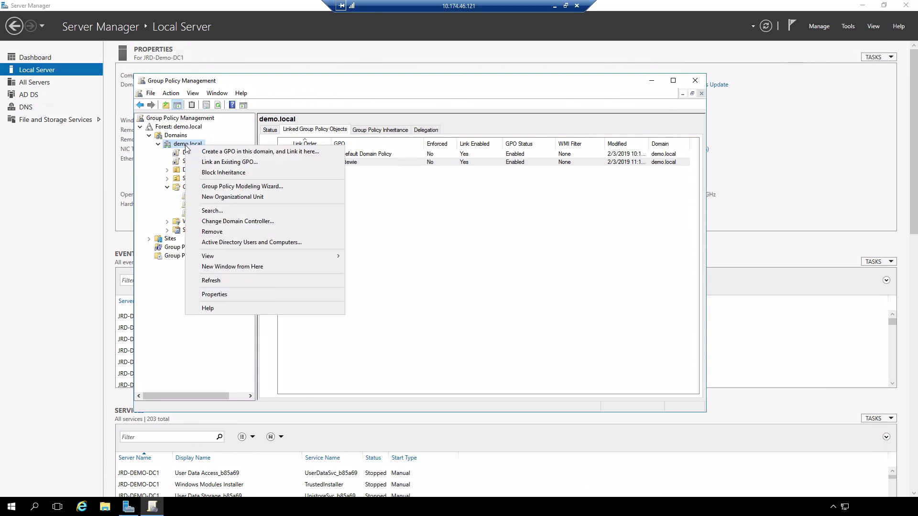
click(214, 151)
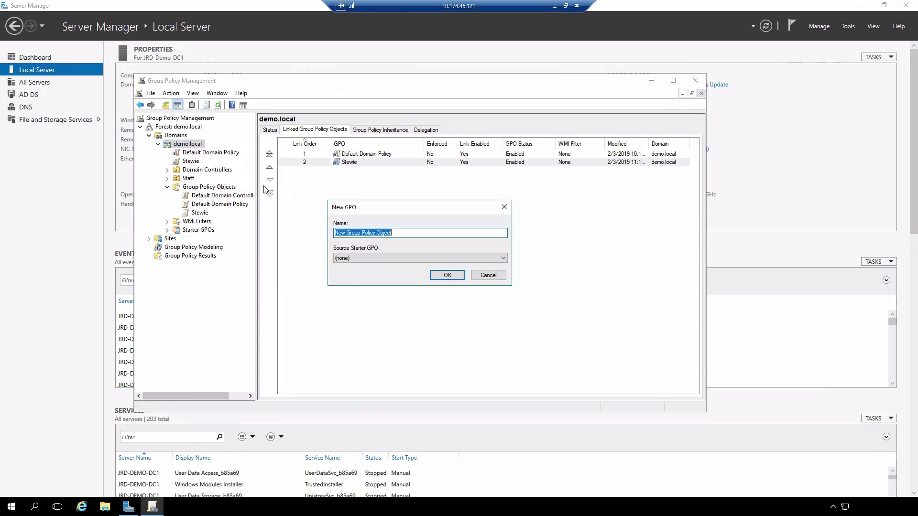
text(Kitty)
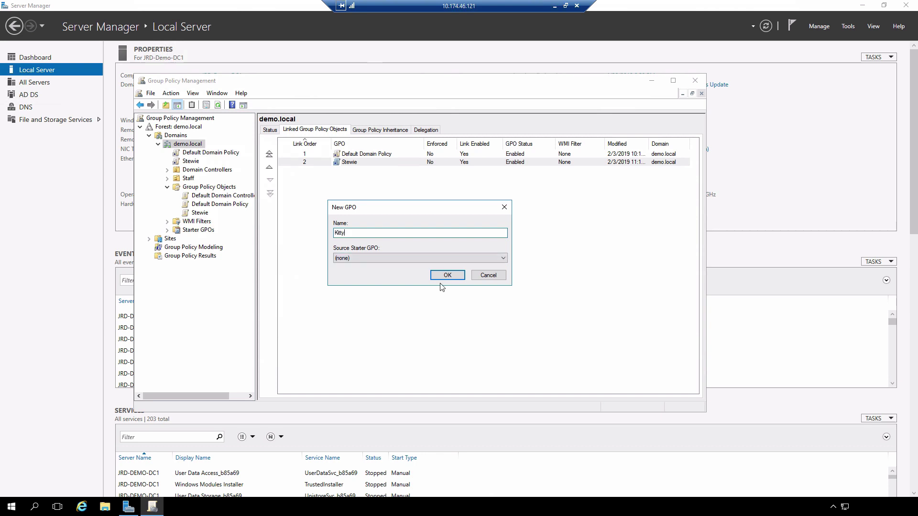
click(448, 277)
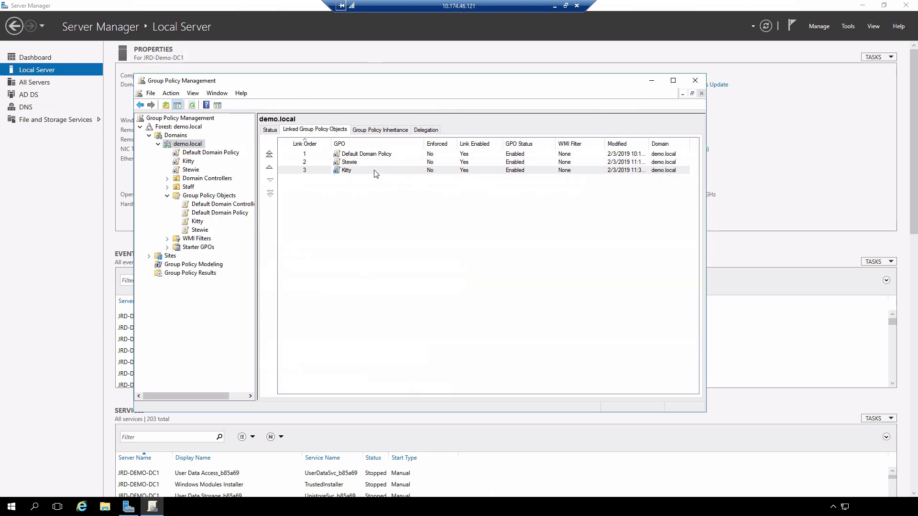
Edit Kitty and browse to User Configuration > Administrative Templates > Desktop > Desktop settings.
right_click(375, 173)
click(394, 176)
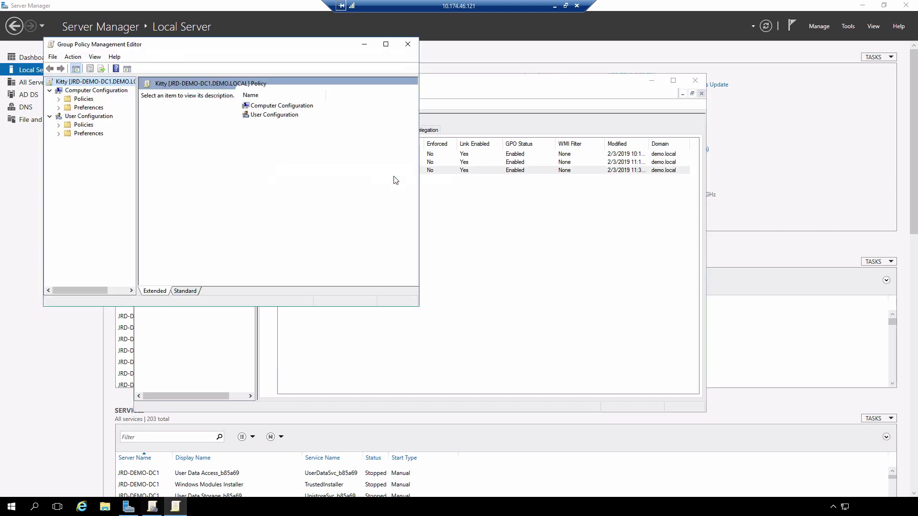
drag(309, 51, 506, 140)
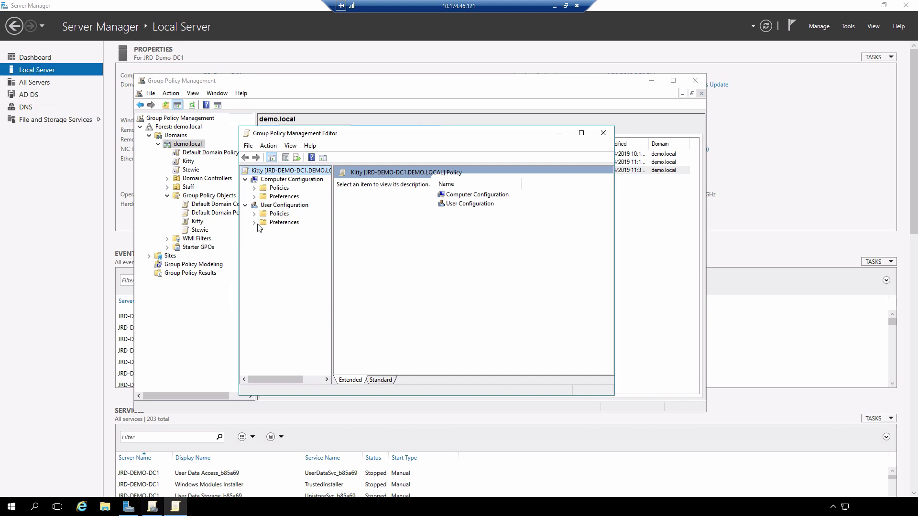
click(253, 215)
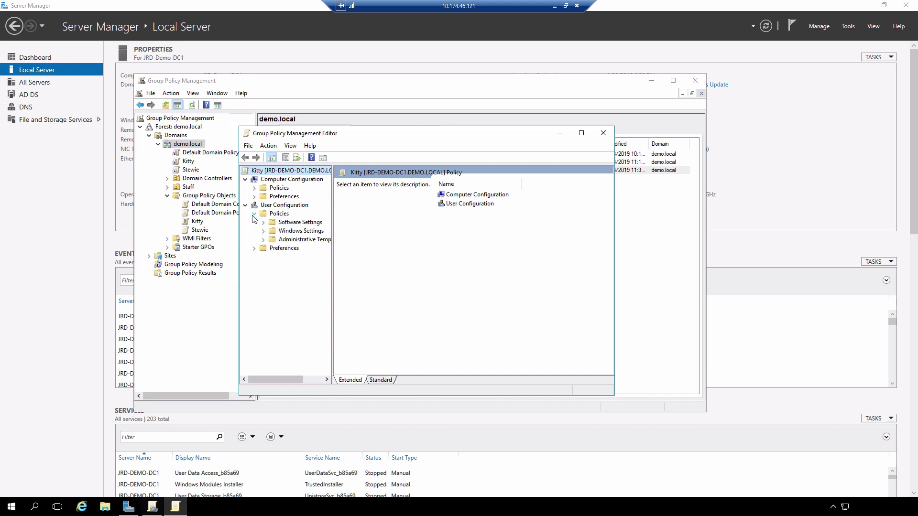
click(263, 240)
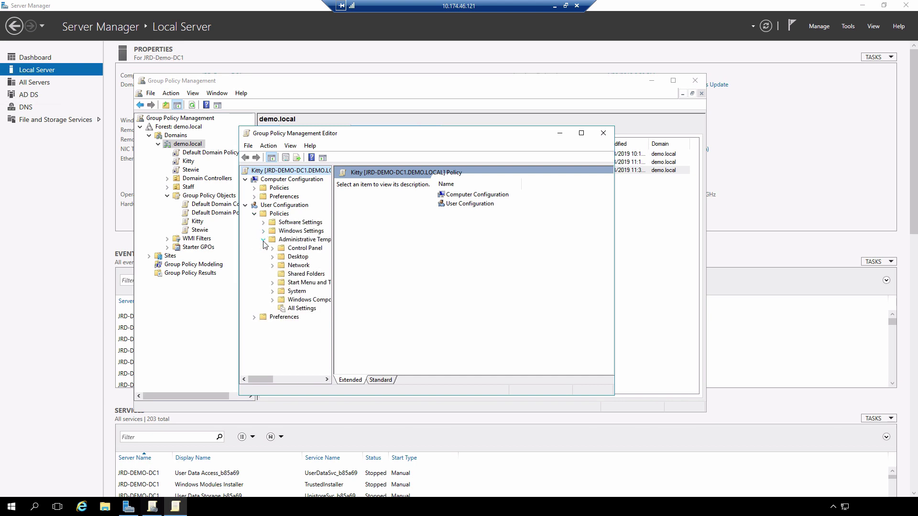
click(272, 256)
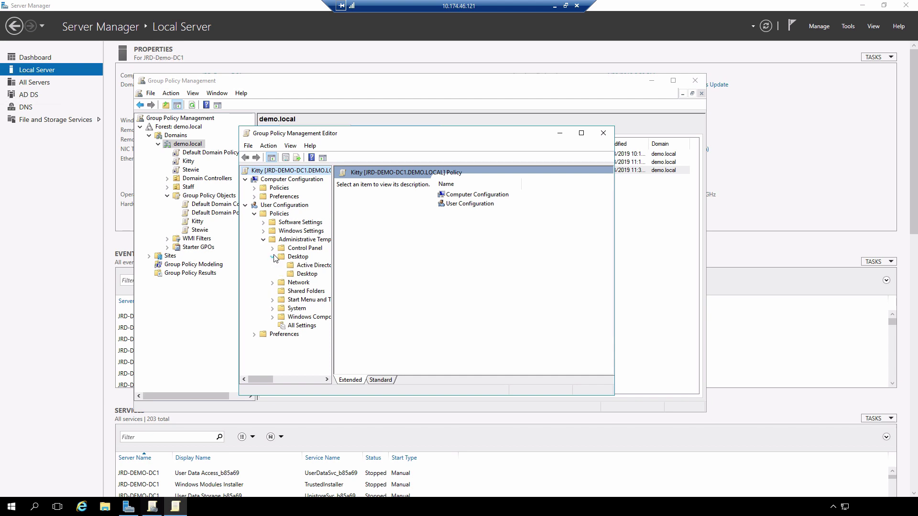
click(306, 274)
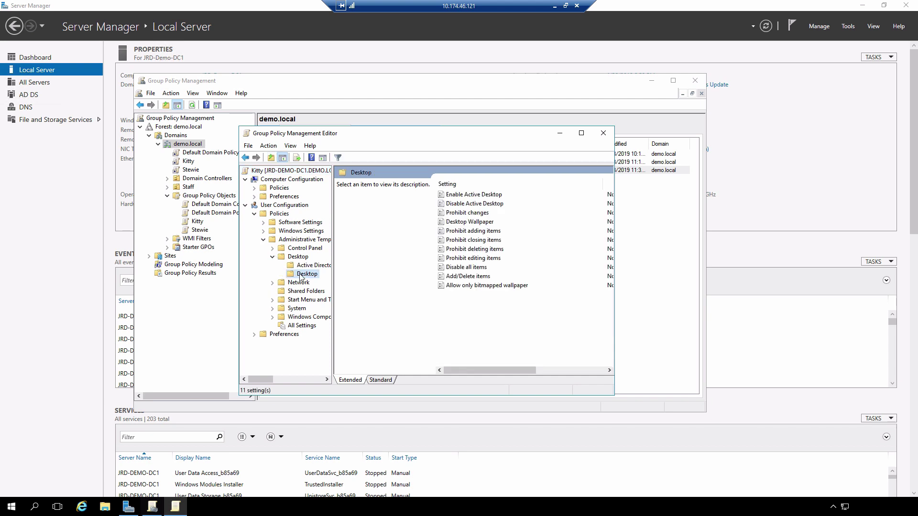
click(381, 380)
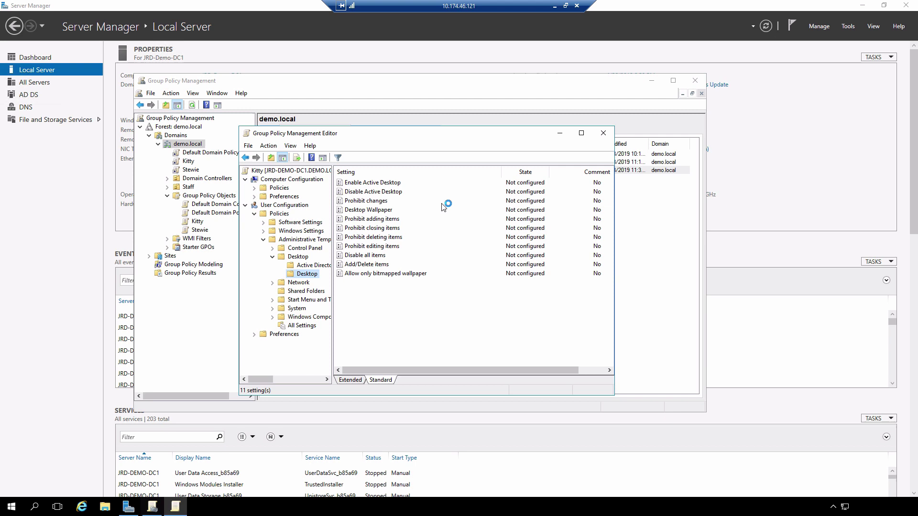
Enable Desktop Wallpaper with wallpaper name C:\Wallpapers\cat.jpg, then close the Kitty editor.
double_click(385, 211)
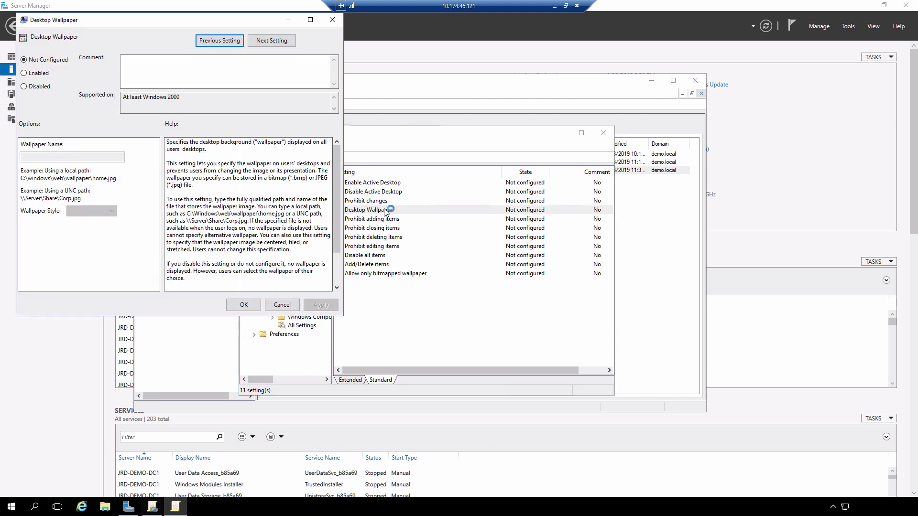
mouse_move(522, 136)
mouse_down()
mouse_move(318, 44)
mouse_move(511, 135)
mouse_up()
click(293, 185)
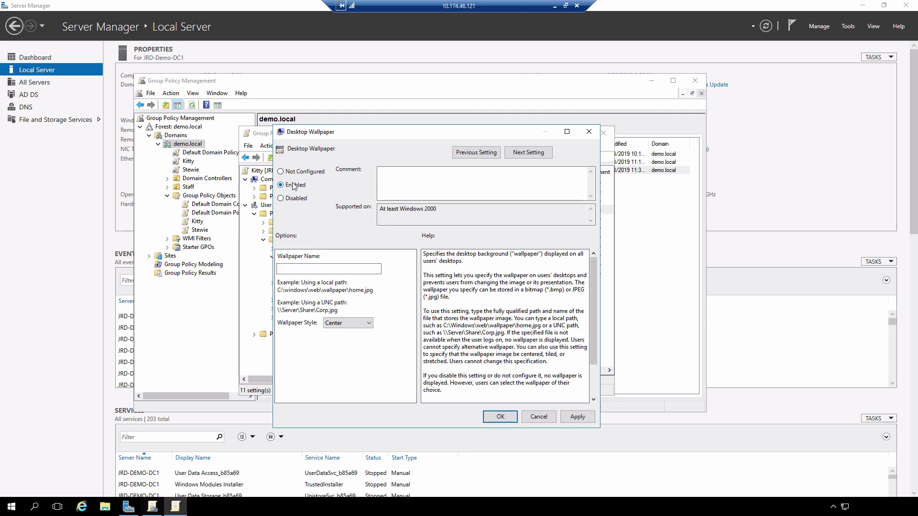
click(304, 270)
text(C:\Wallpapers\cat.jpg)
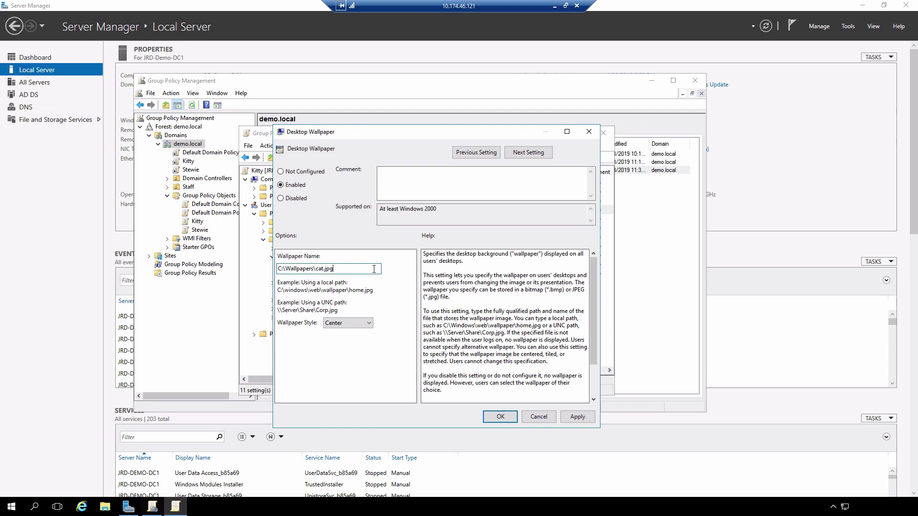
click(499, 416)
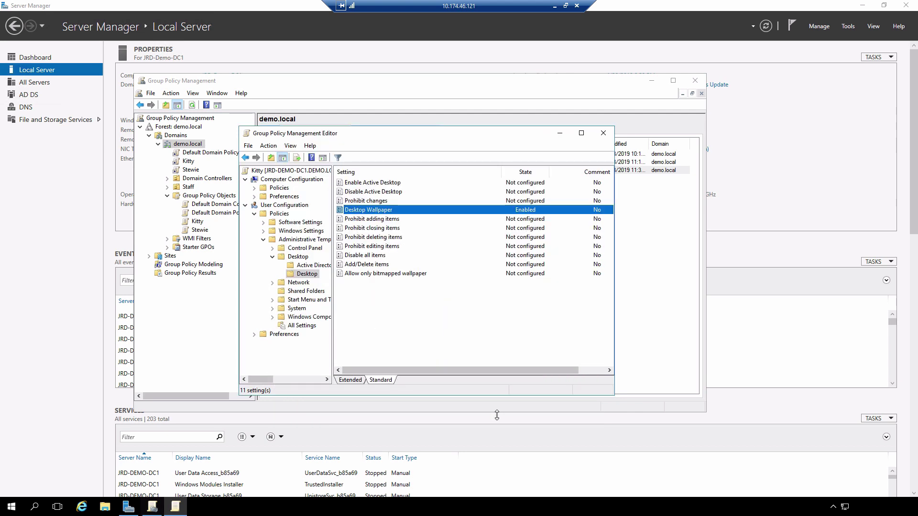
click(604, 134)
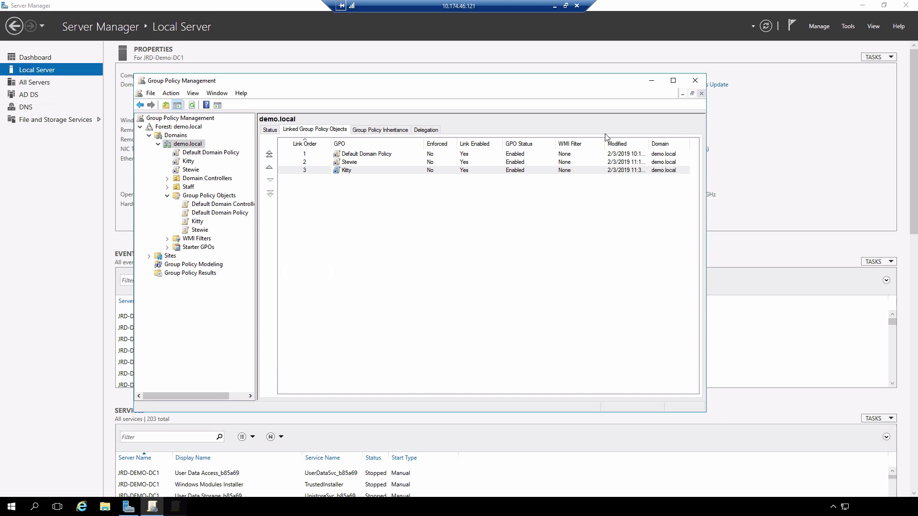
Switch to the 10.174.46.122 client session and rerun gpupdate /force in Command Prompt.
click(553, 7)
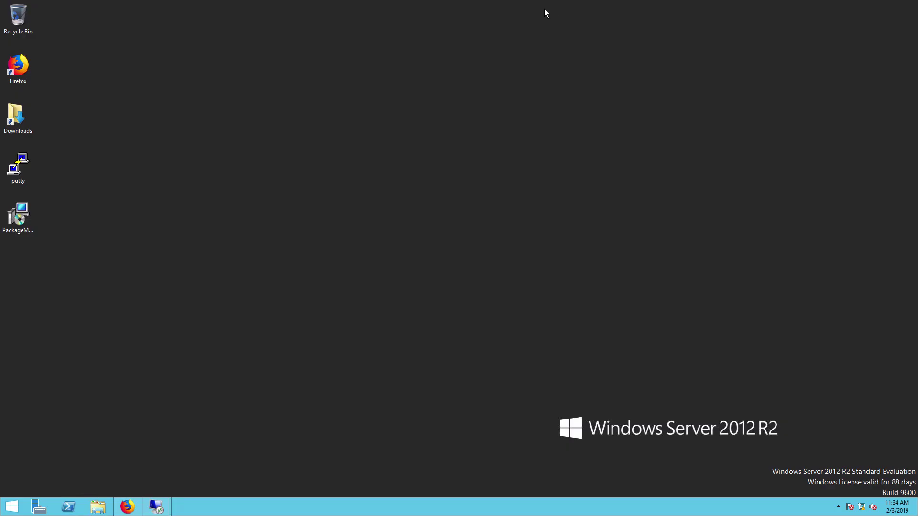
right_click(155, 504)
click(156, 505)
mouse_move(155, 505)
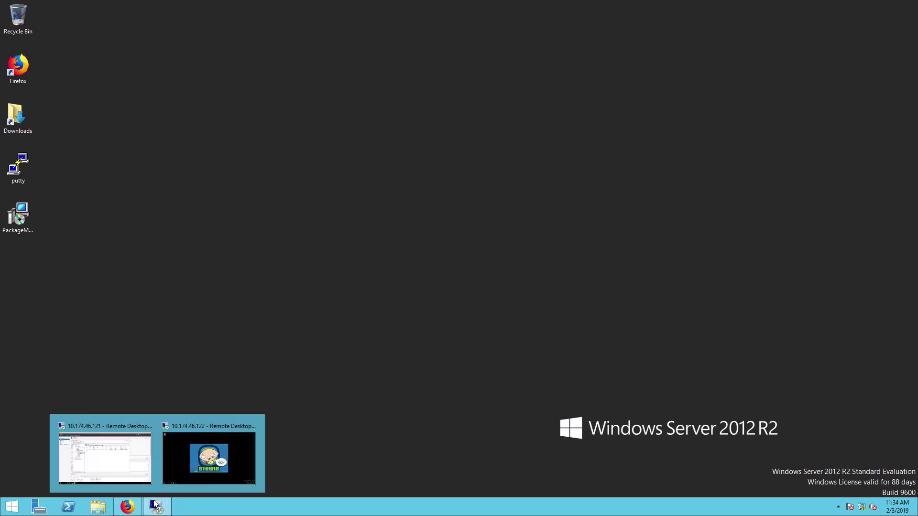
click(195, 466)
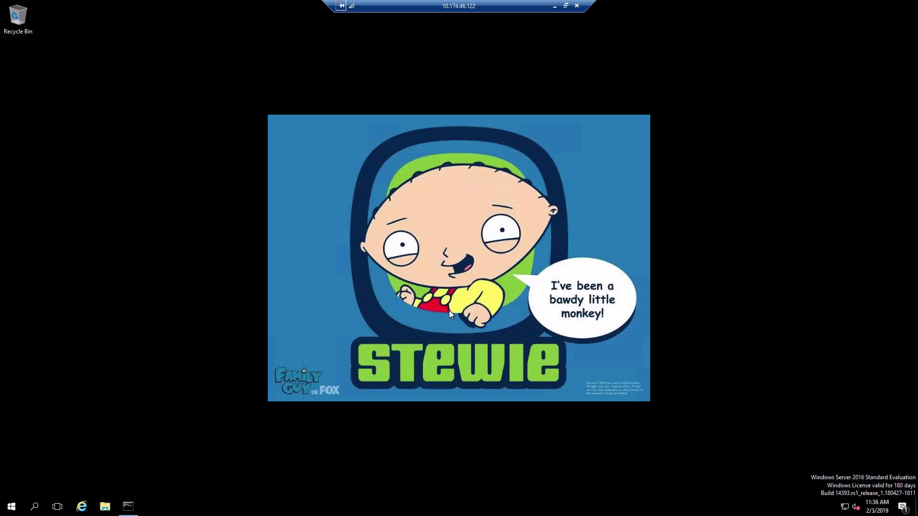
click(128, 506)
key(Up)
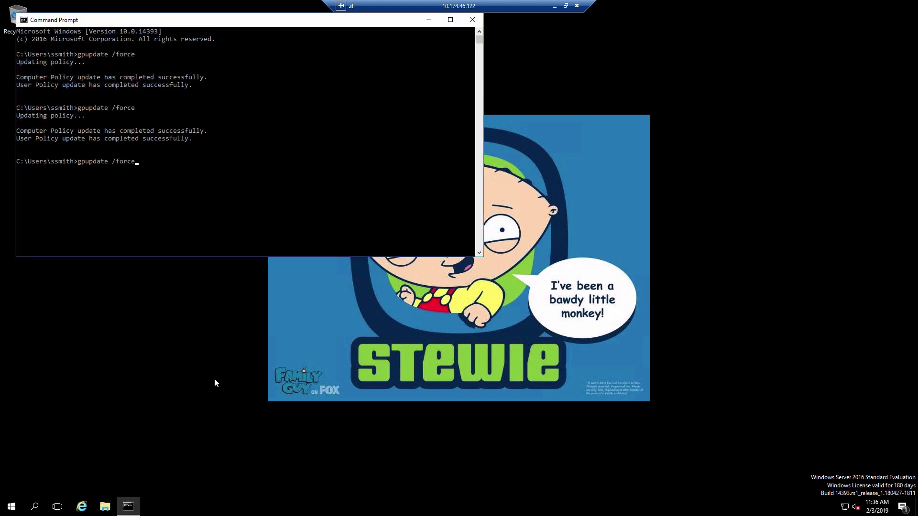
key(Return)
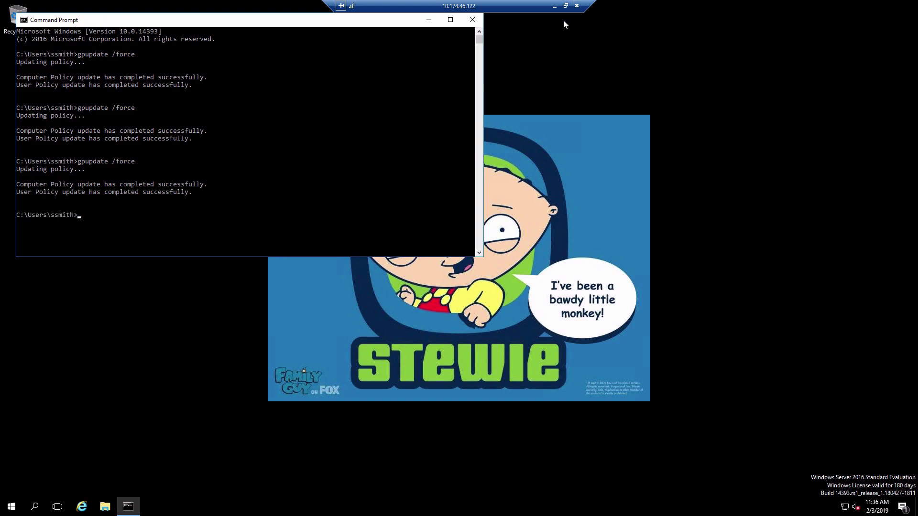
Reconnect to 10.174.46.122 with the account password, check the Stewie wallpaper, then minimize.
click(577, 6)
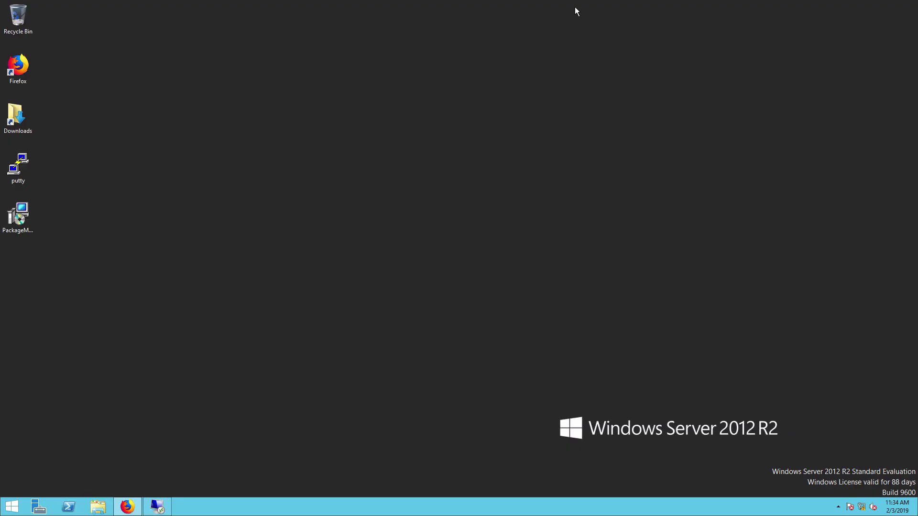
right_click(163, 510)
click(173, 415)
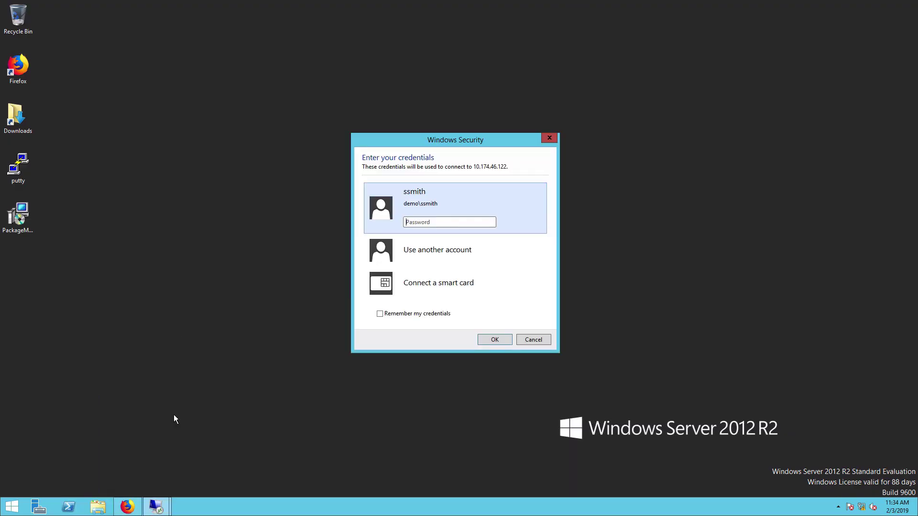
text(********)
key(Return)
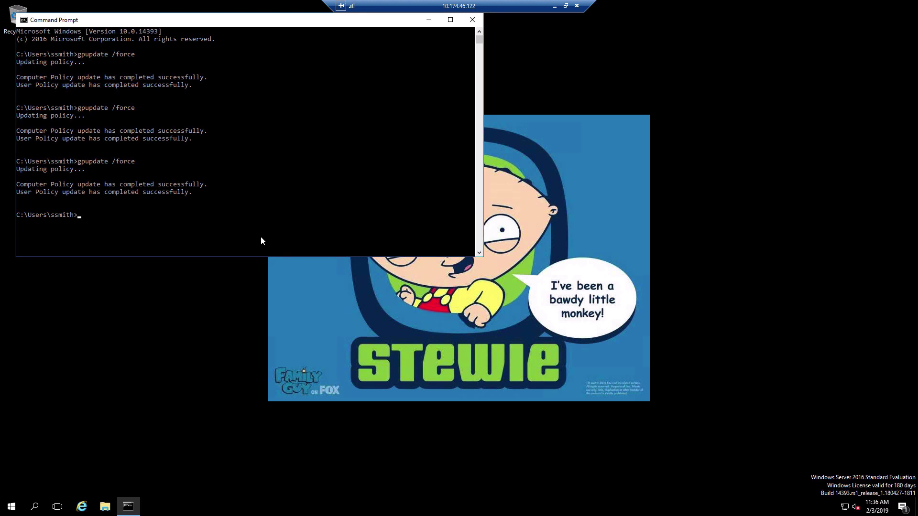
click(428, 19)
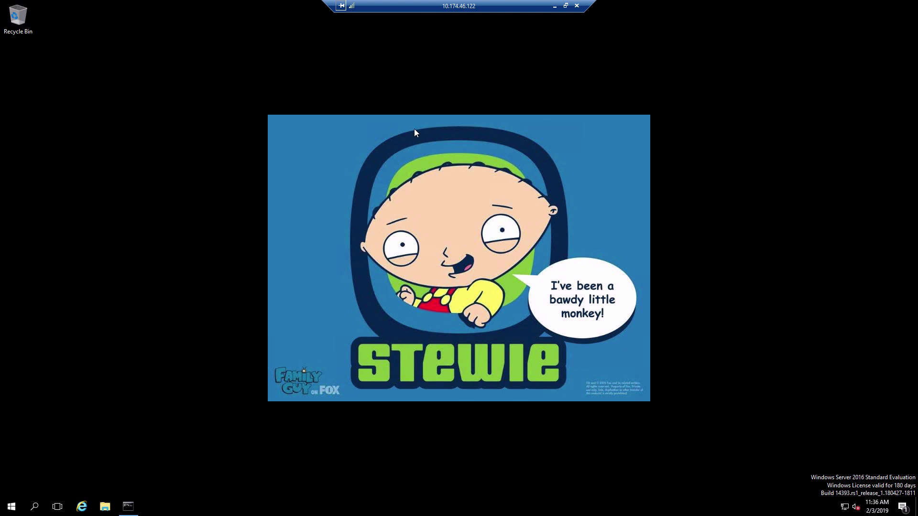
click(552, 9)
Restore the 10.174.46.121 server session showing demo.local links: Default Domain Policy, Stewie, Kitty.
mouse_move(155, 505)
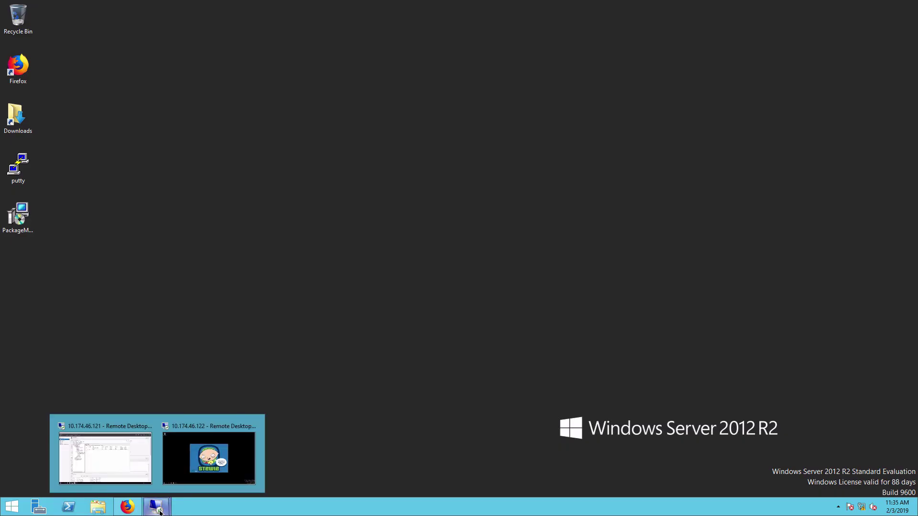
click(122, 463)
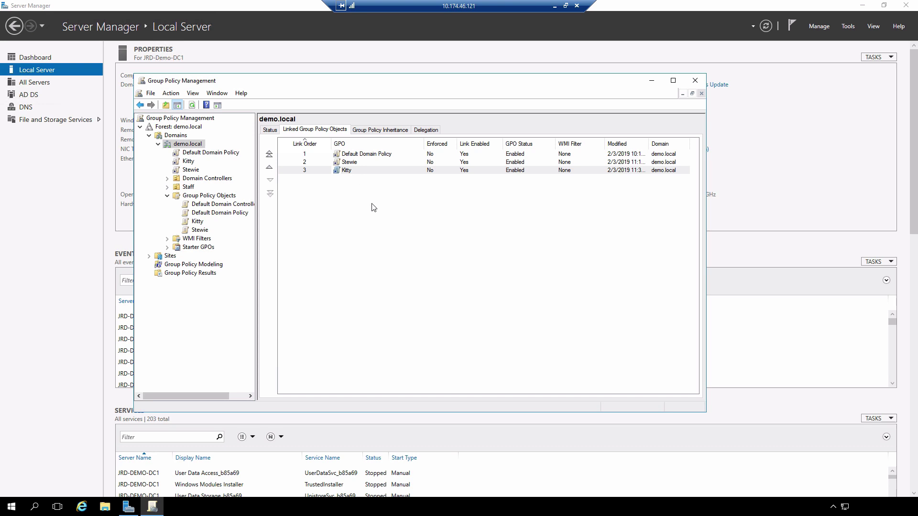
Select the Kitty link and move it up to order 2, above Stewie.
click(323, 172)
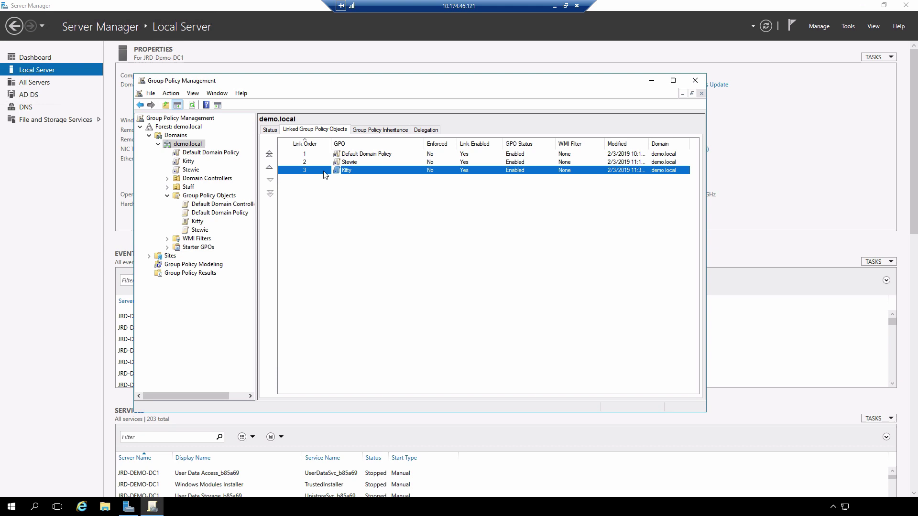
click(269, 168)
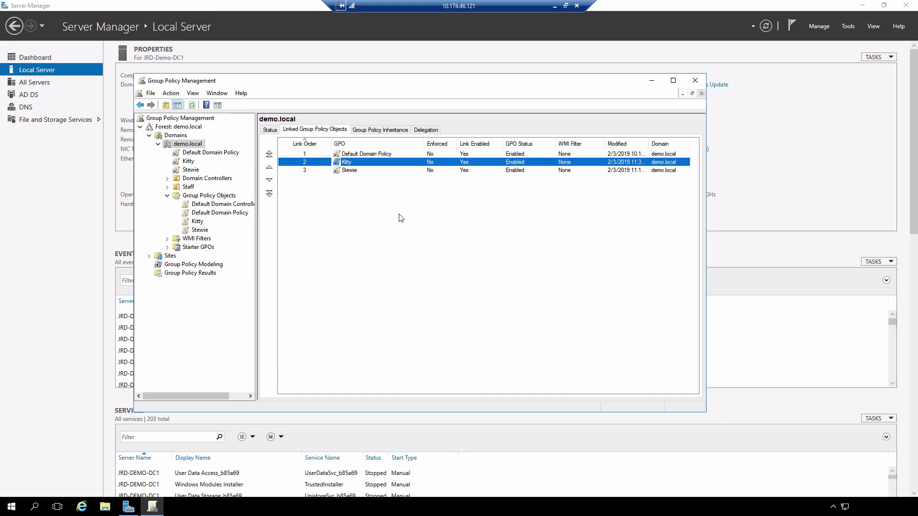
Switch to the 10.174.46.122 client session and run gpupdate /force again.
click(555, 6)
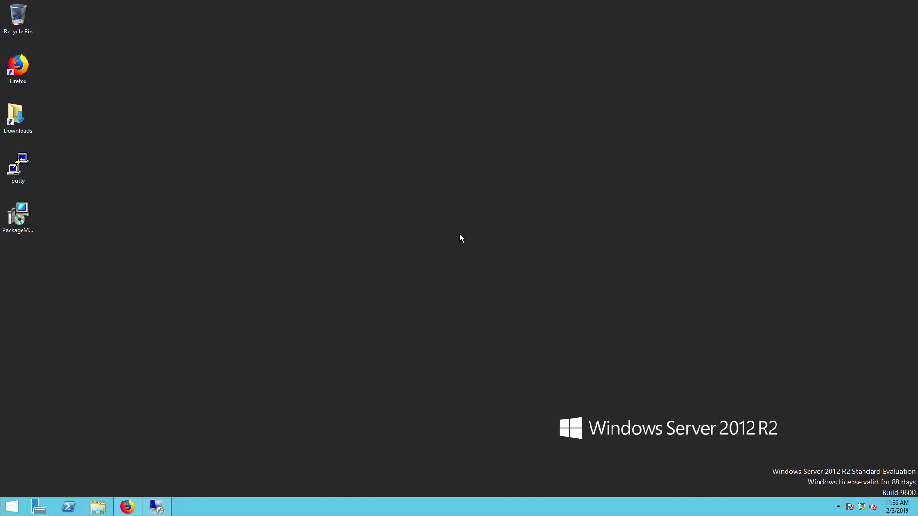
mouse_move(158, 506)
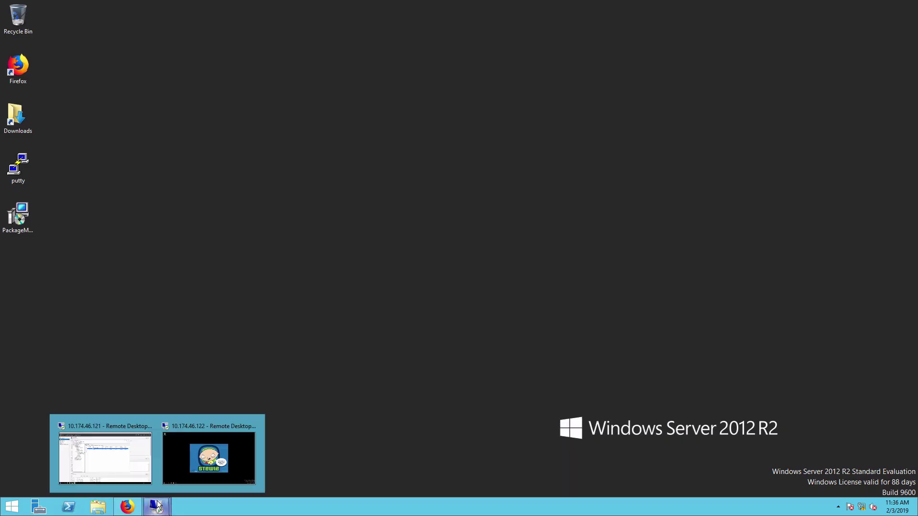
click(215, 462)
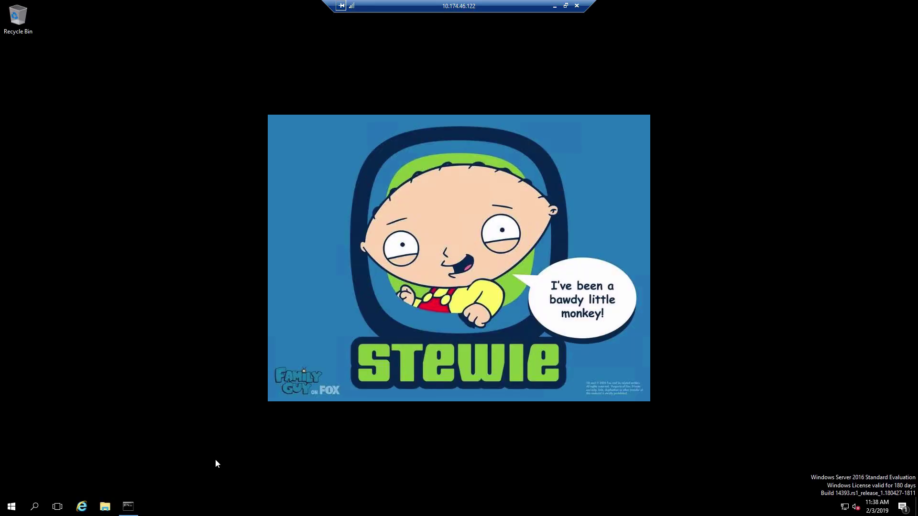
click(127, 508)
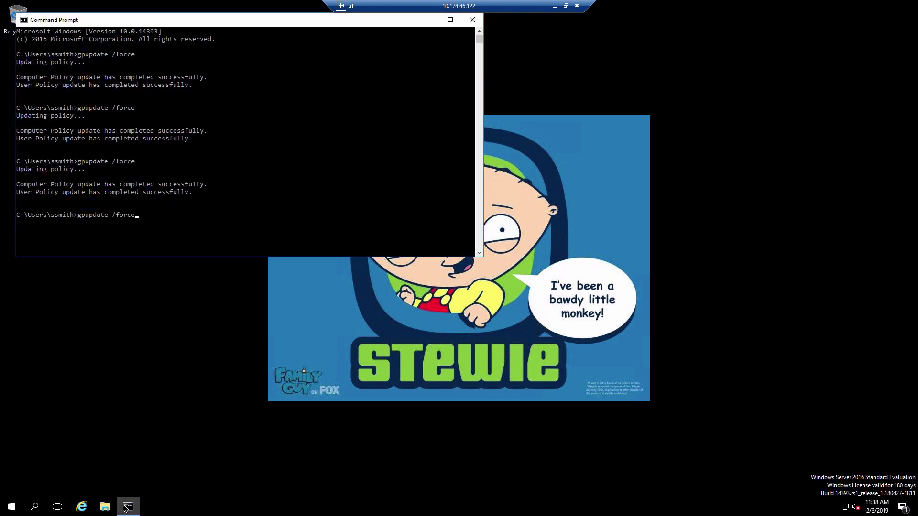
key(Return)
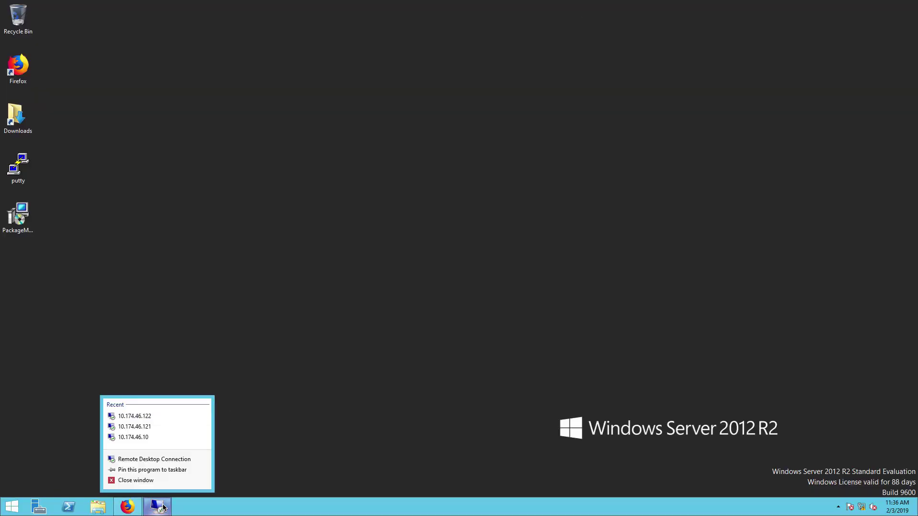
Reconnect to 10.174.46.122 with the account password and view the new cat wallpaper.
click(159, 419)
text(P@ssw0rd)
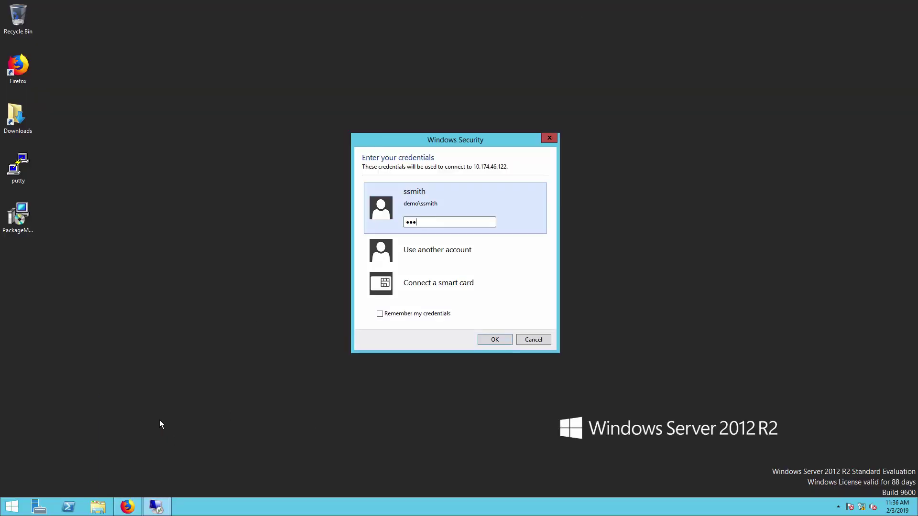
key(Return)
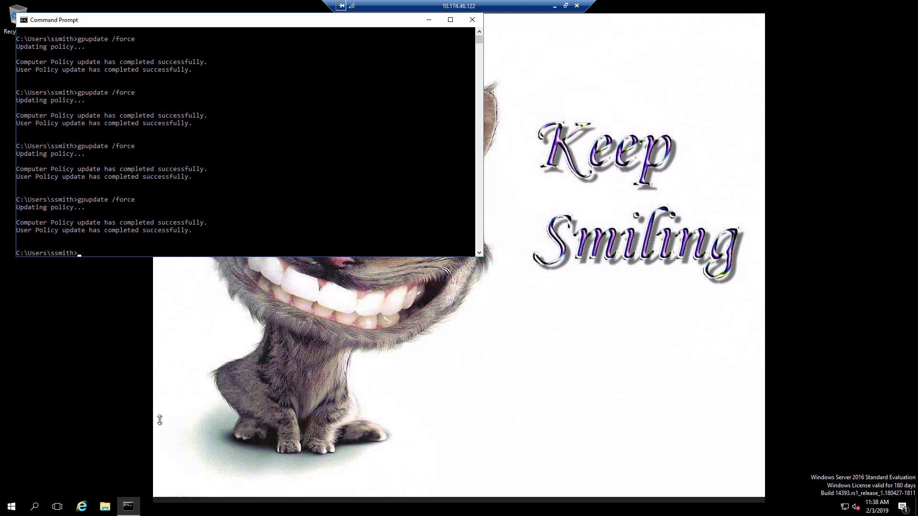
click(429, 20)
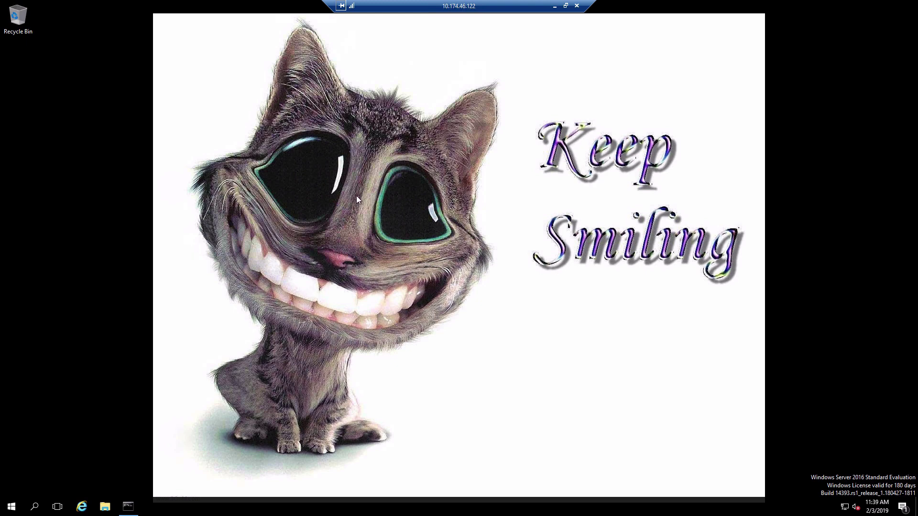
Minimize the client and restore the 10.174.46.121 server session with Kitty at link order 2.
click(555, 7)
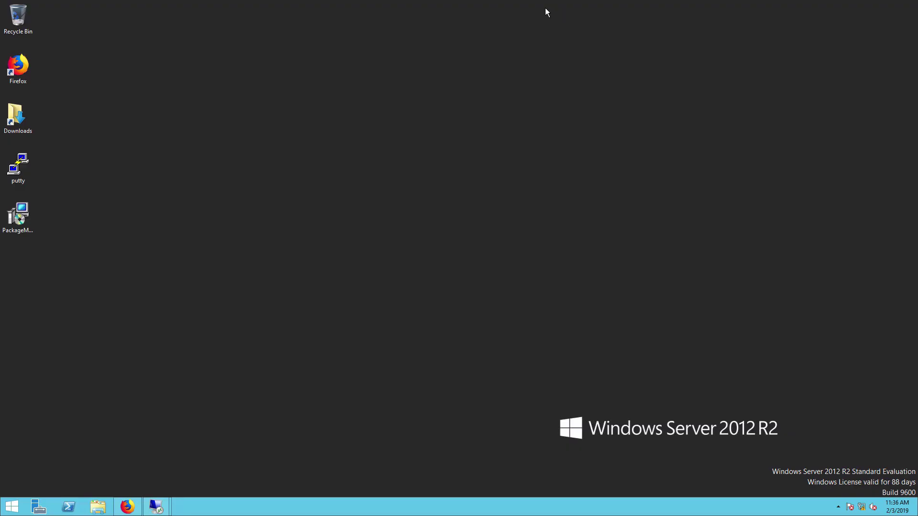
mouse_move(149, 510)
click(132, 463)
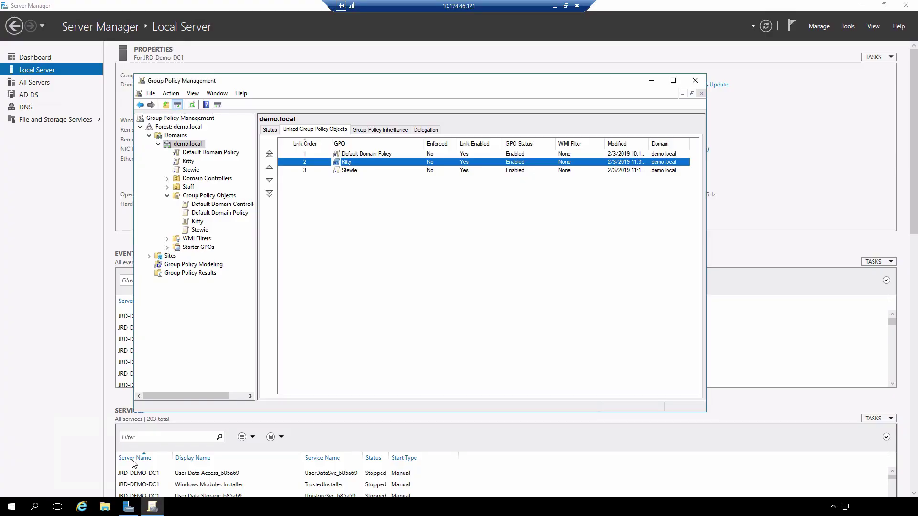